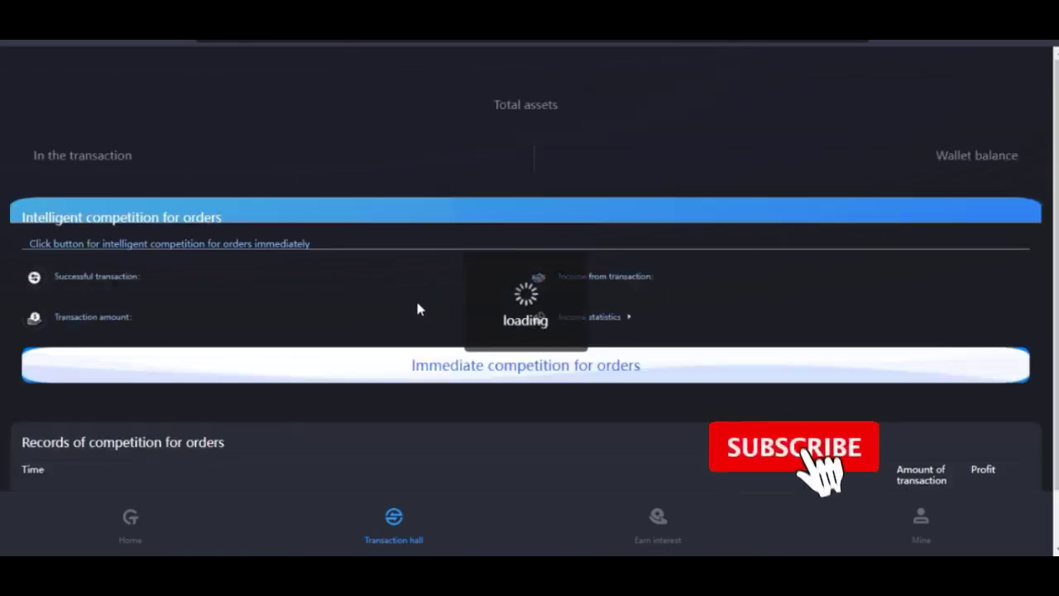
scroll(370, 272, "down", 2)
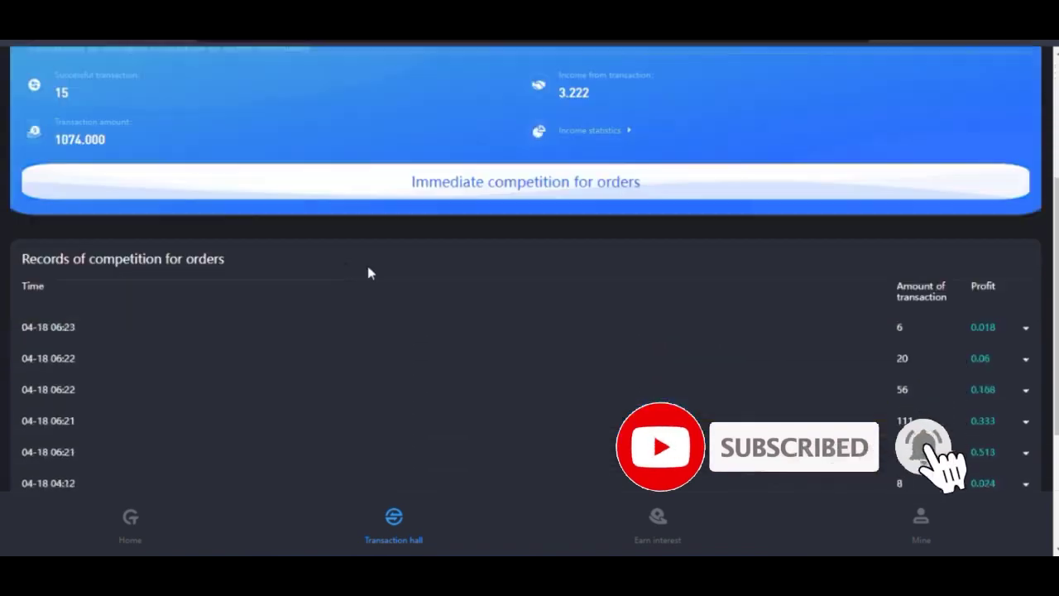
scroll(377, 325, "up", 2)
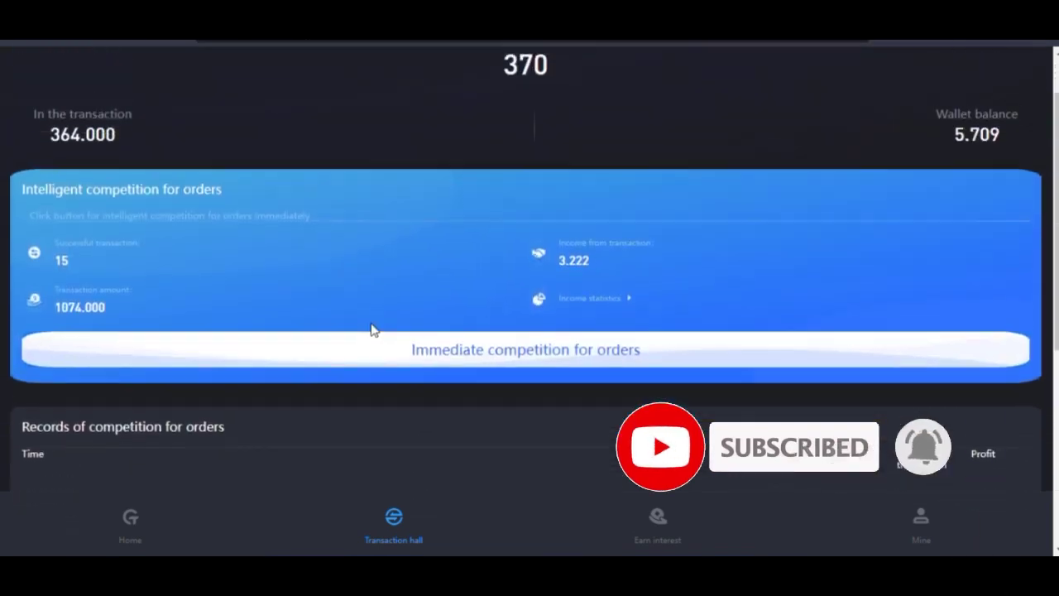
scroll(372, 330, "up", 1)
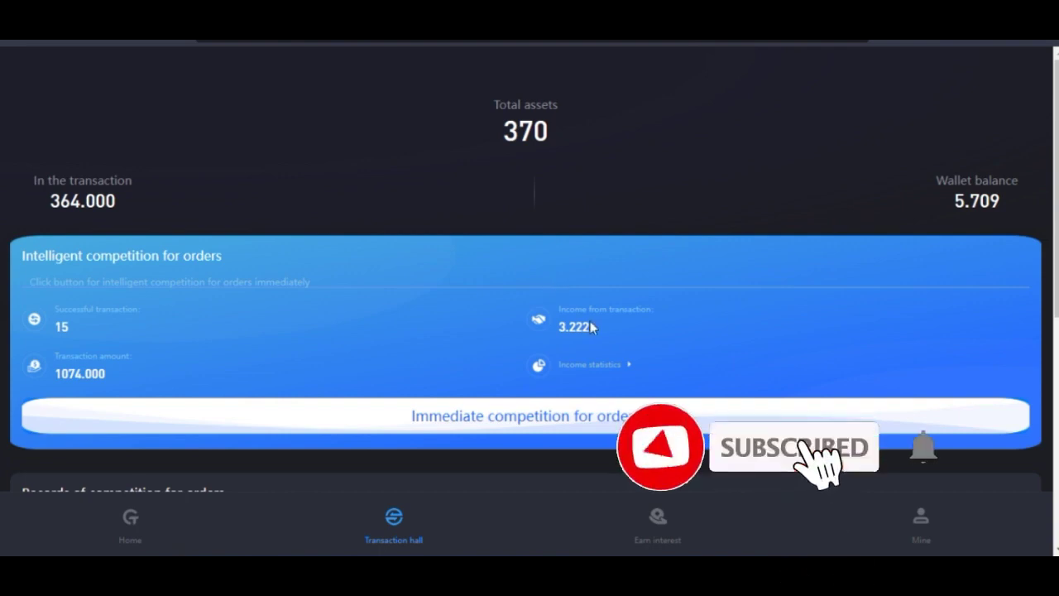
scroll(591, 329, "down", 1)
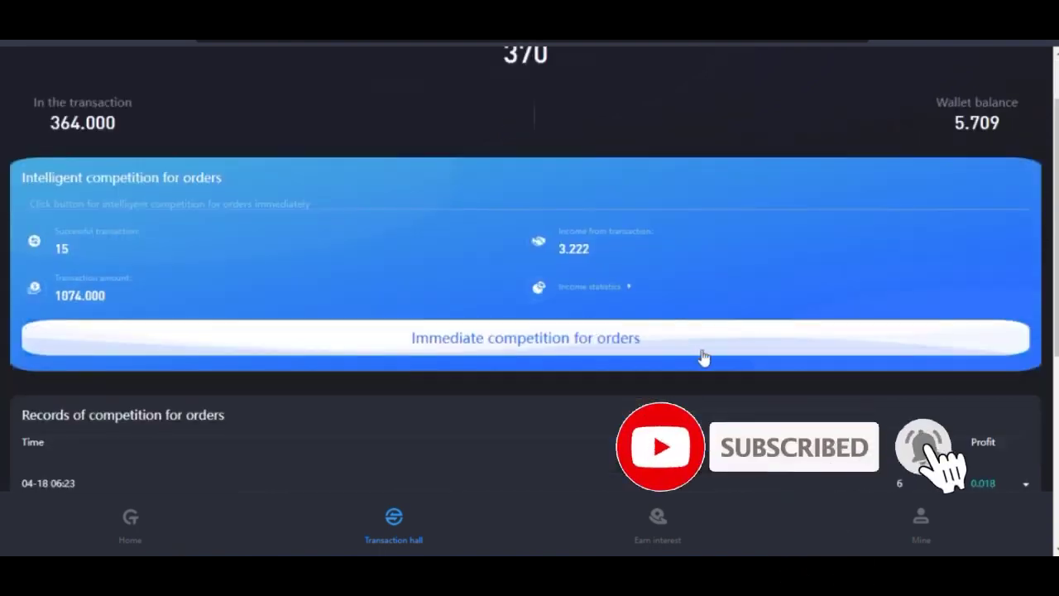
scroll(702, 357, "down", 1)
scroll(702, 358, "up", 2)
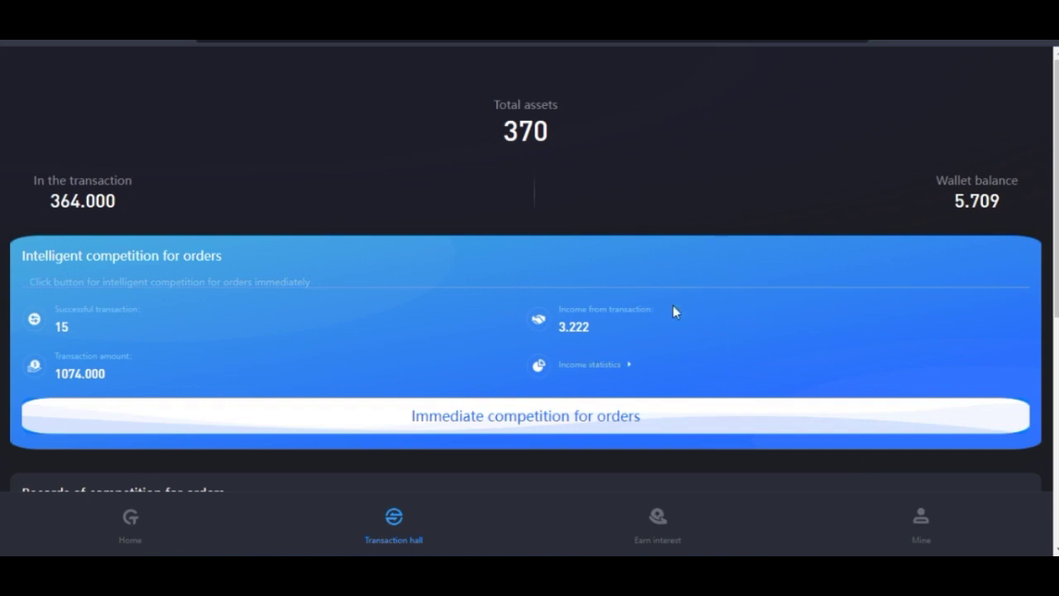
Step: From the Mine page, review Personal information, then confirm identity authentication shows passed
left_click(924, 536)
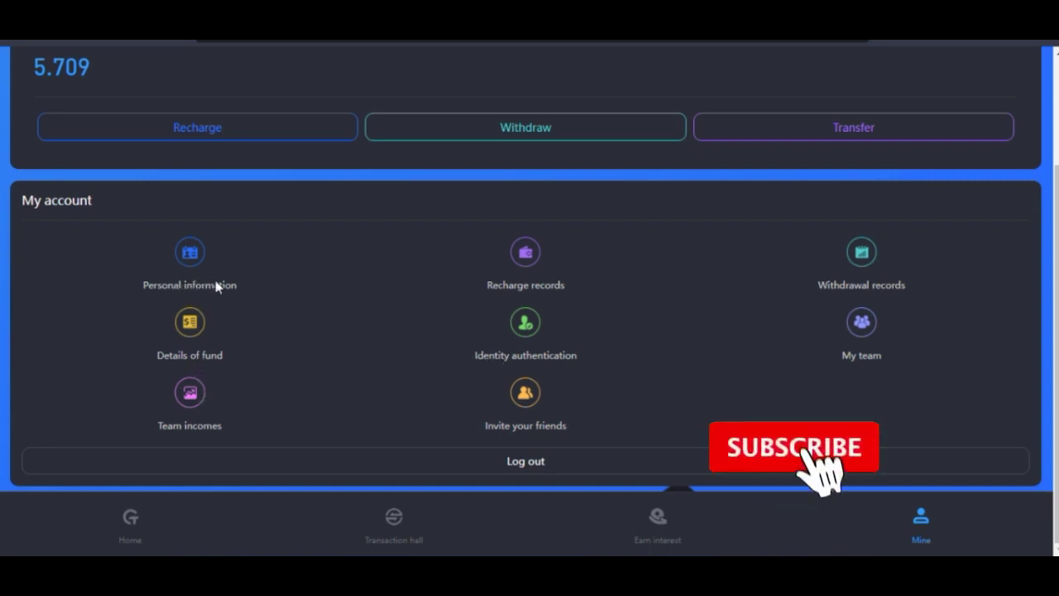
left_click(192, 274)
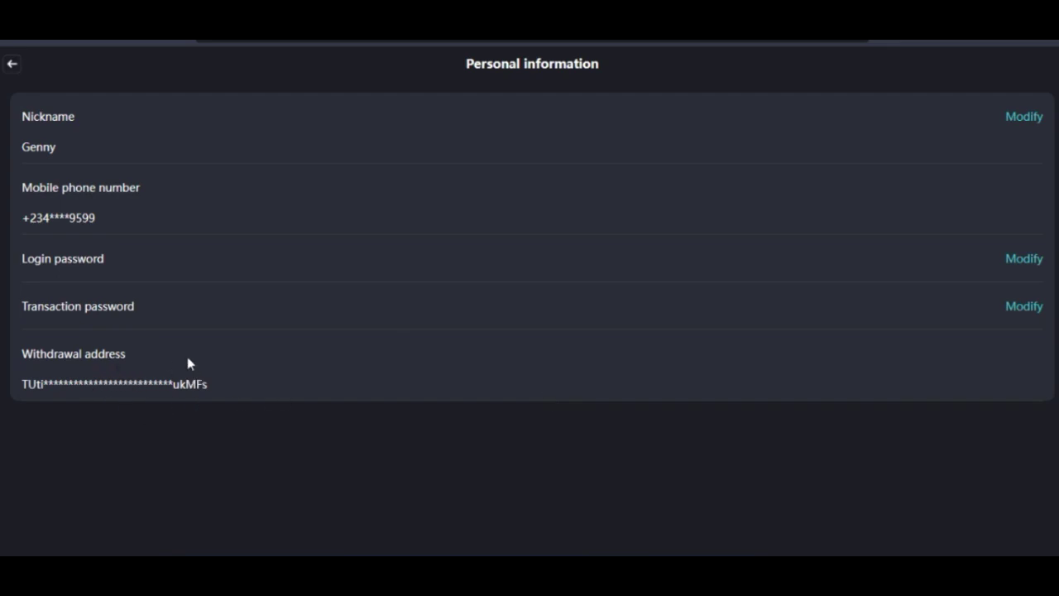
left_click(12, 66)
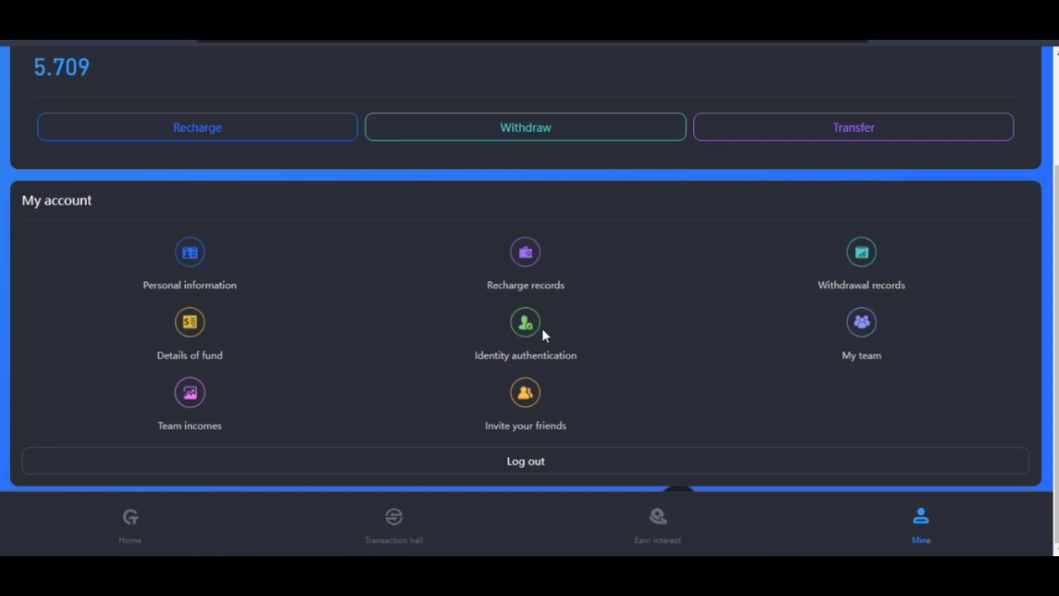
left_click(538, 327)
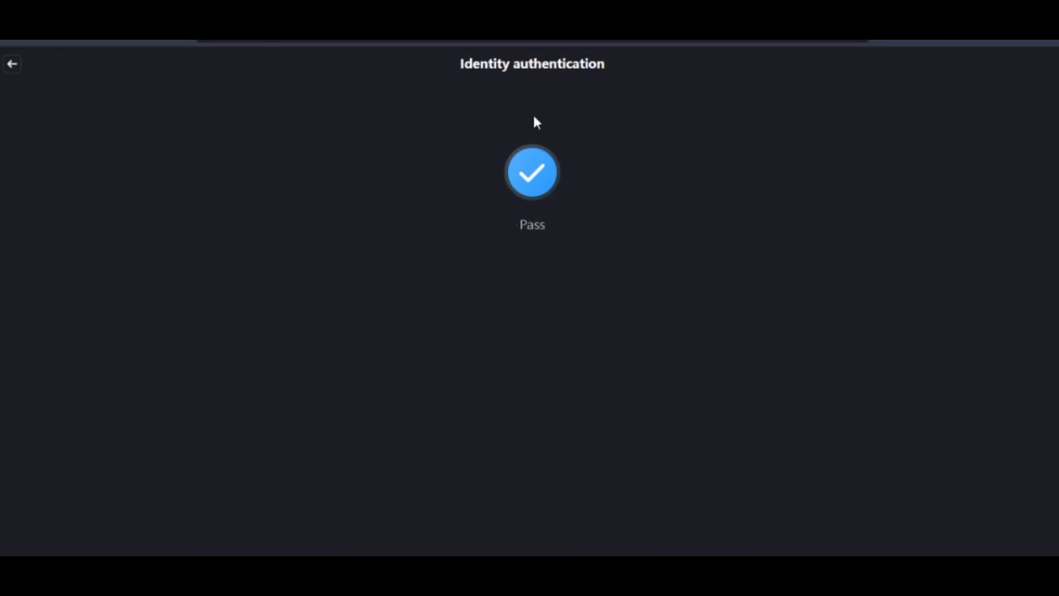
left_click(11, 66)
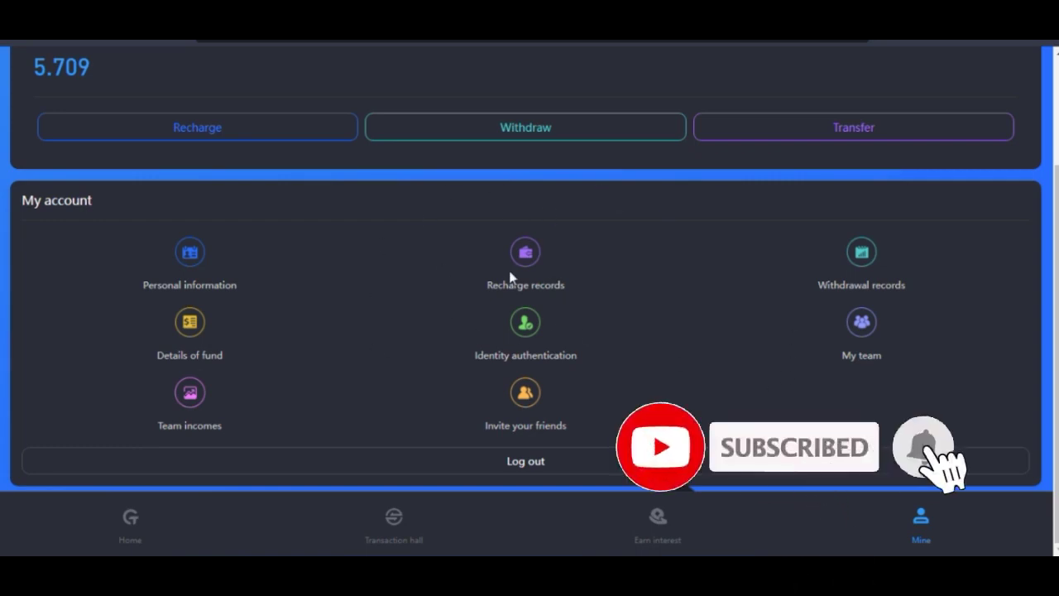
left_click(193, 261)
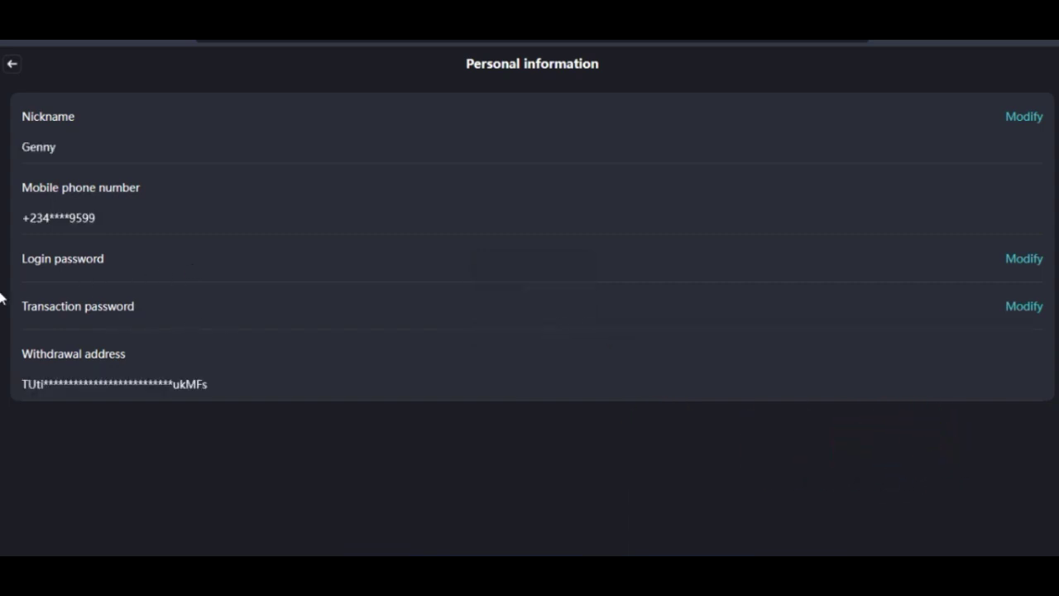
left_click(13, 63)
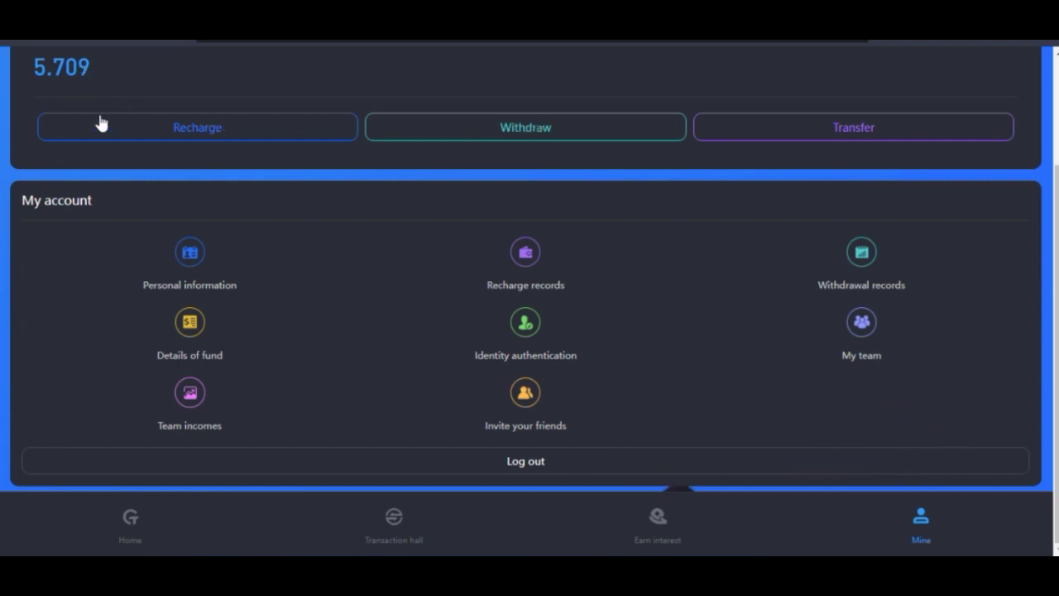
left_click(535, 132)
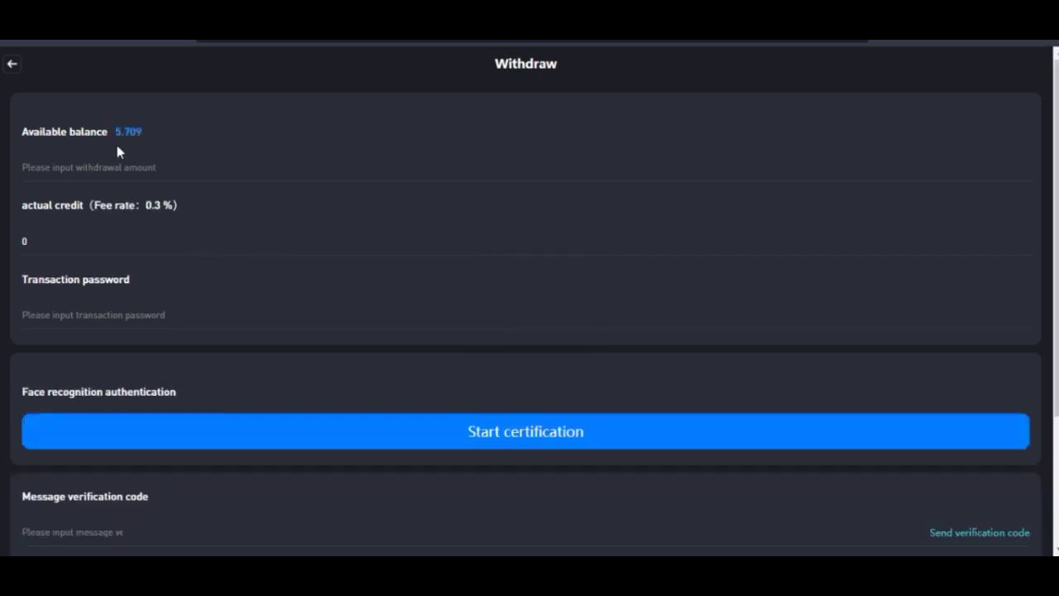
Step: Select the withdrawal amount field and dismiss the saved-credentials autofill dropdown
left_click(55, 167)
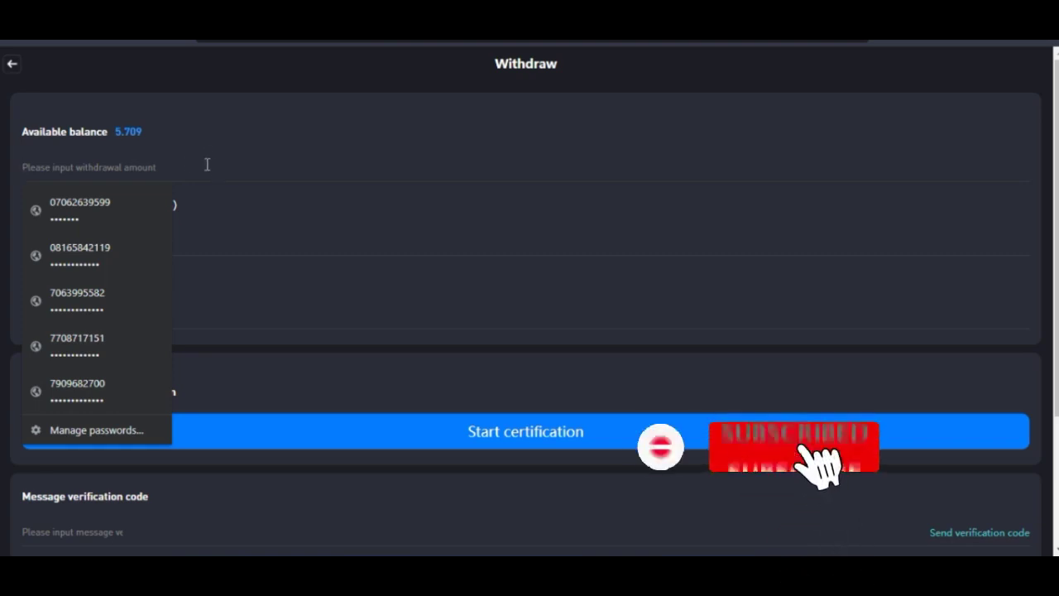
left_click(114, 73)
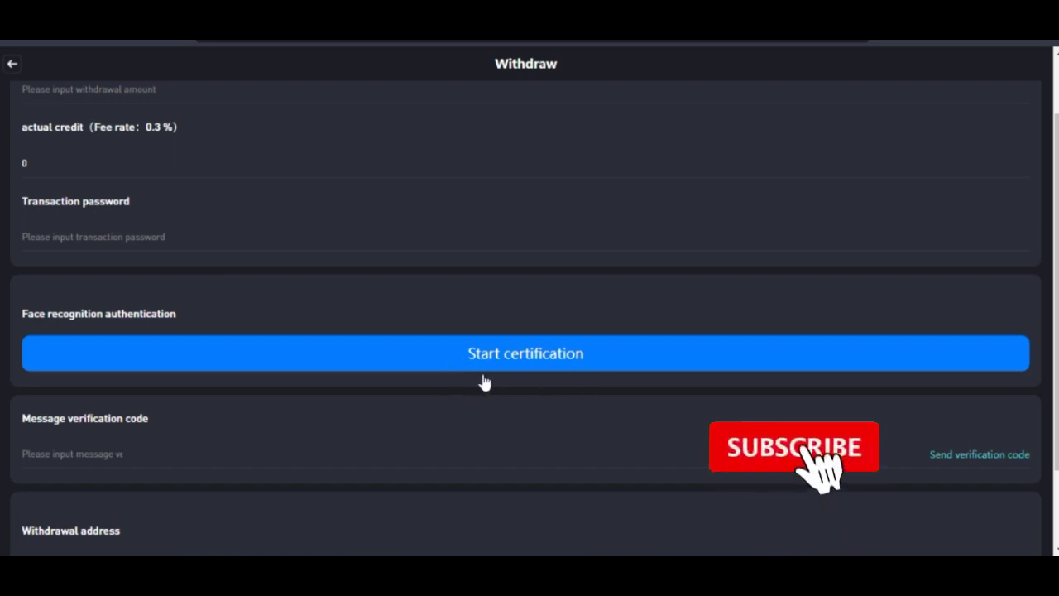
scroll(453, 433, "down", 1)
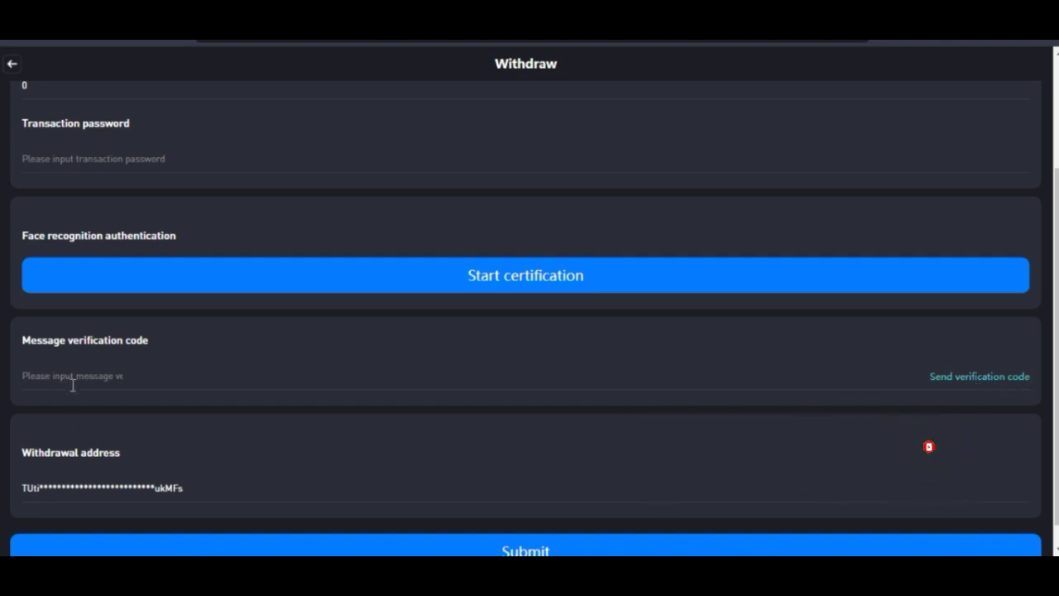
scroll(72, 387, "down", 1)
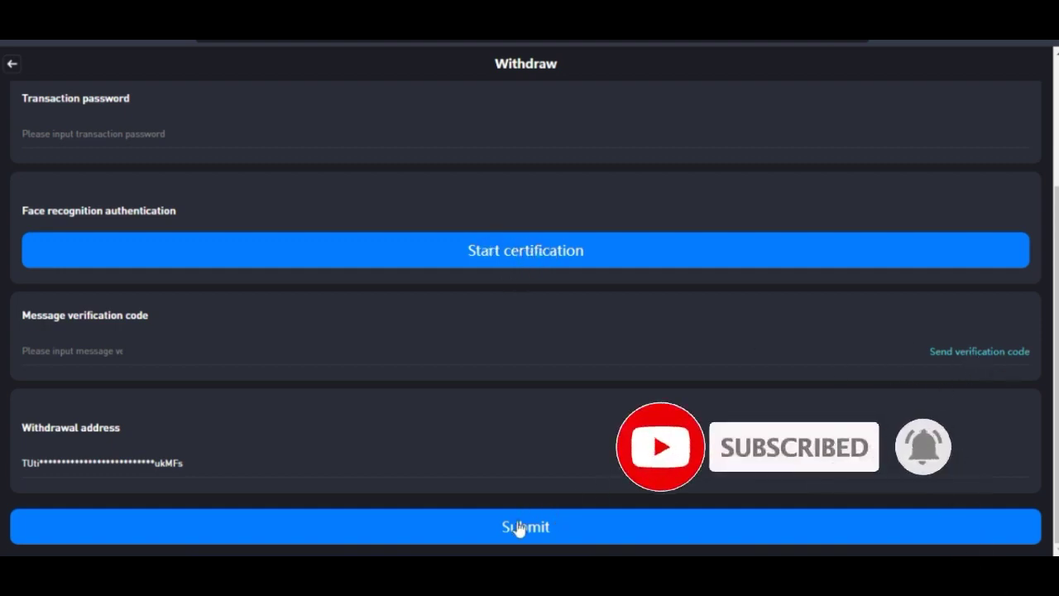
scroll(472, 375, "up", 2)
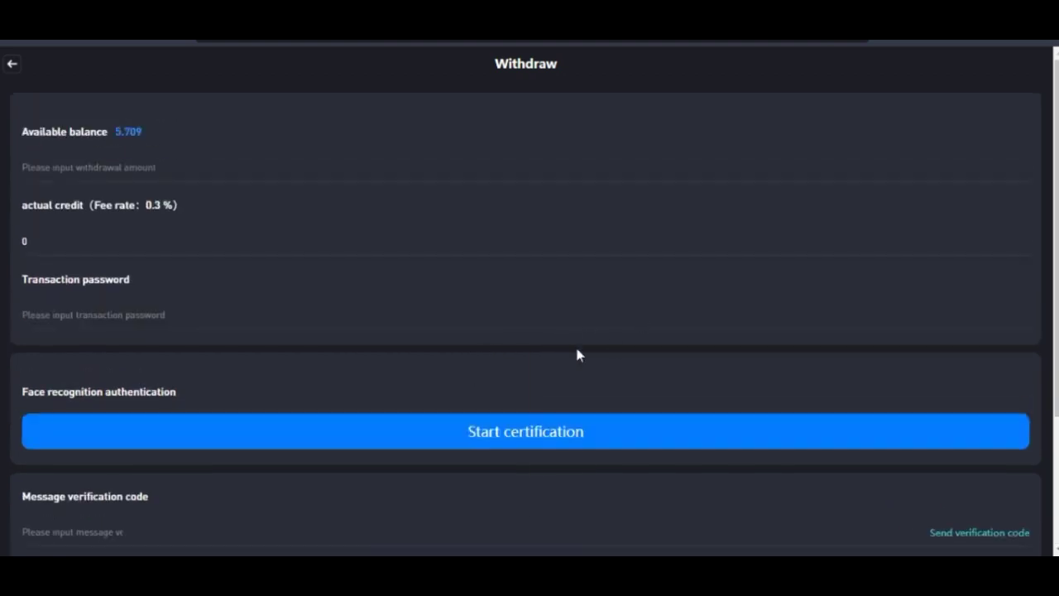